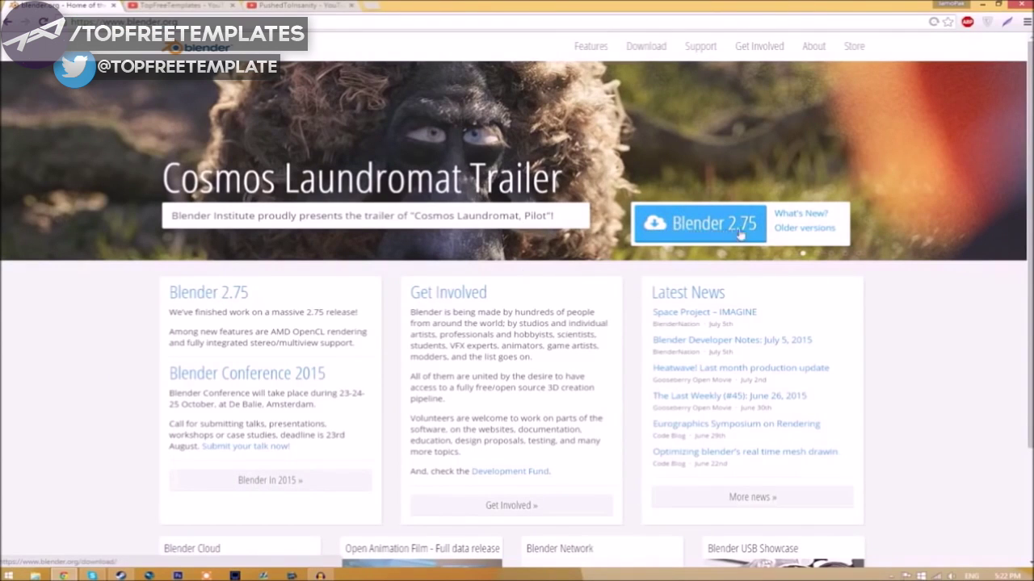
- Go to the Blender 2.75 download page from the blender.org download button
{"action": "left_click", "coordinate": [709, 231]}
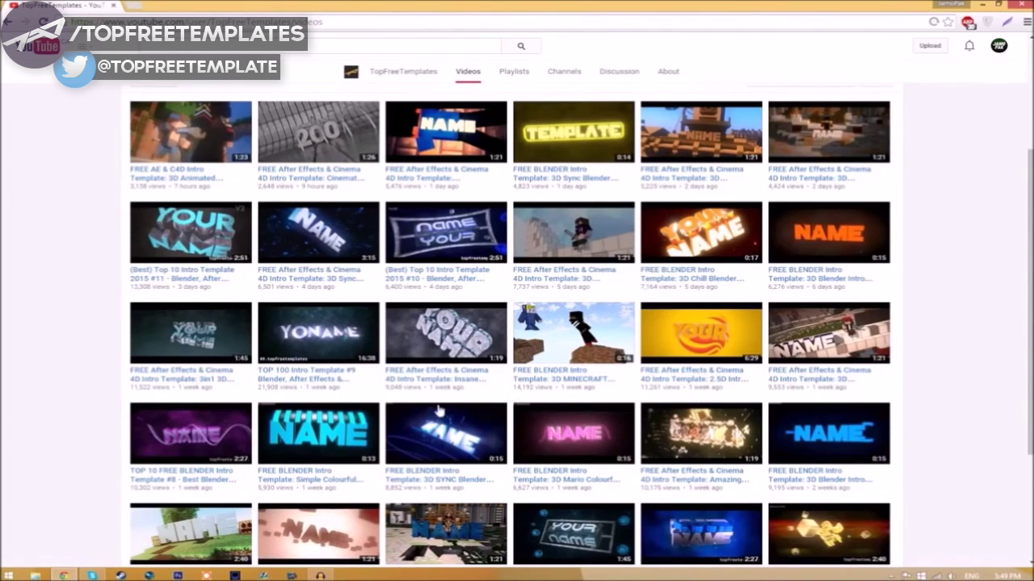
{"action": "mouse_move", "coordinate": [537, 245]}
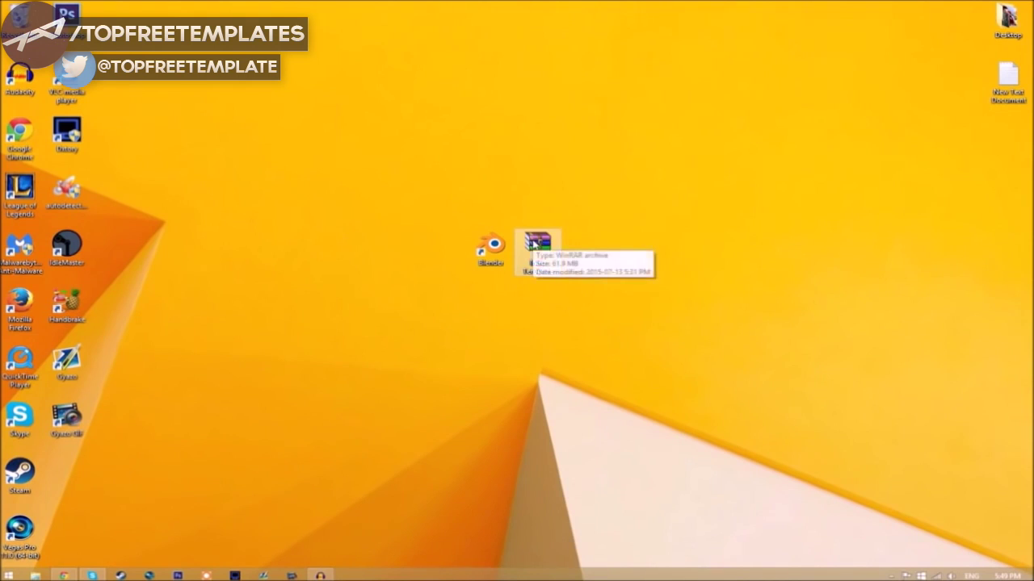
- Extract the Intro Template archive to the desktop and check that EDIT TEXT HERE.blend is inside
{"action": "right_click", "coordinate": [533, 243]}
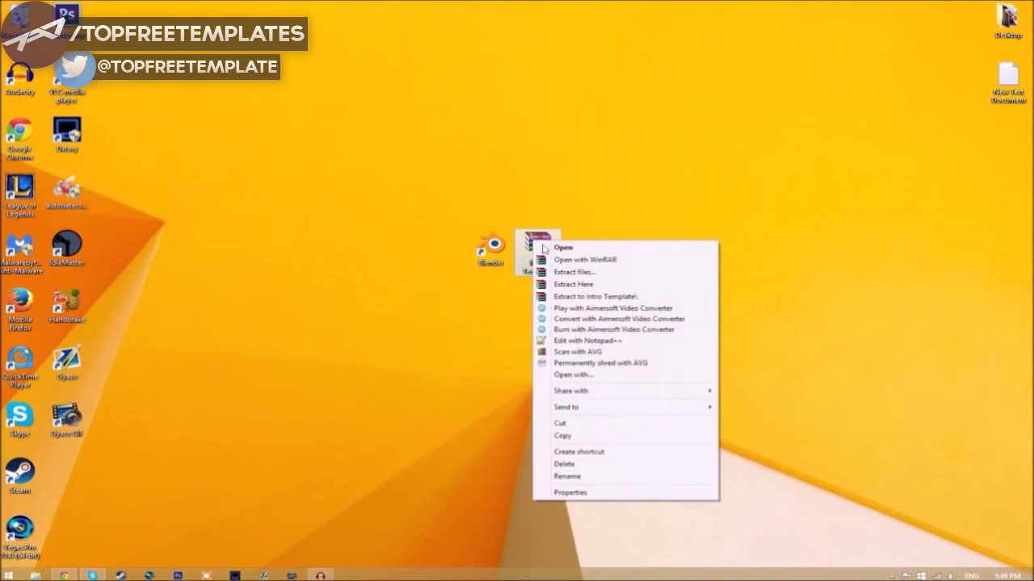
{"action": "left_click", "coordinate": [572, 284]}
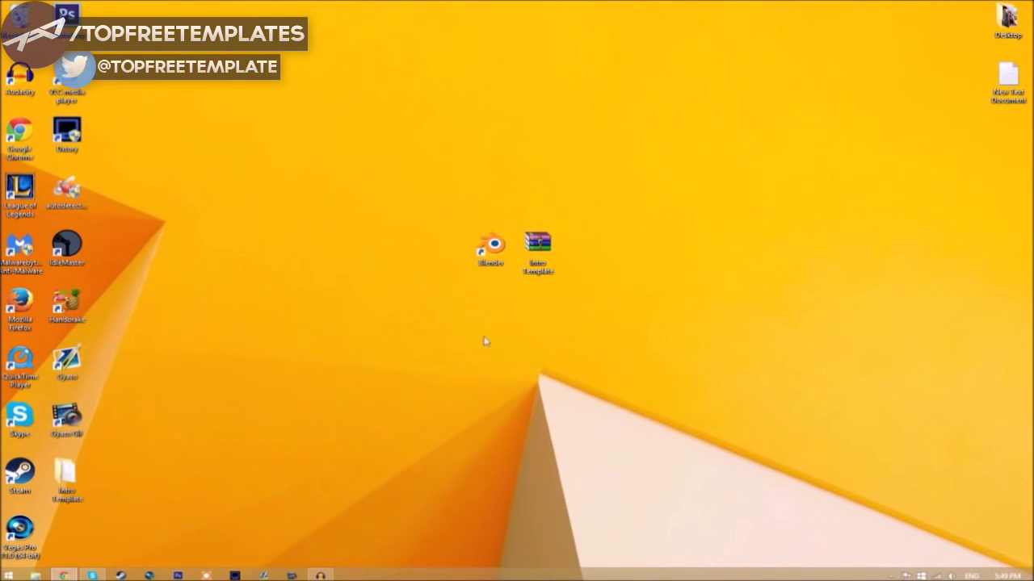
{"action": "left_click_drag", "start_coordinate": [67, 477], "coordinate": [645, 267]}
{"action": "double_click", "coordinate": [586, 250]}
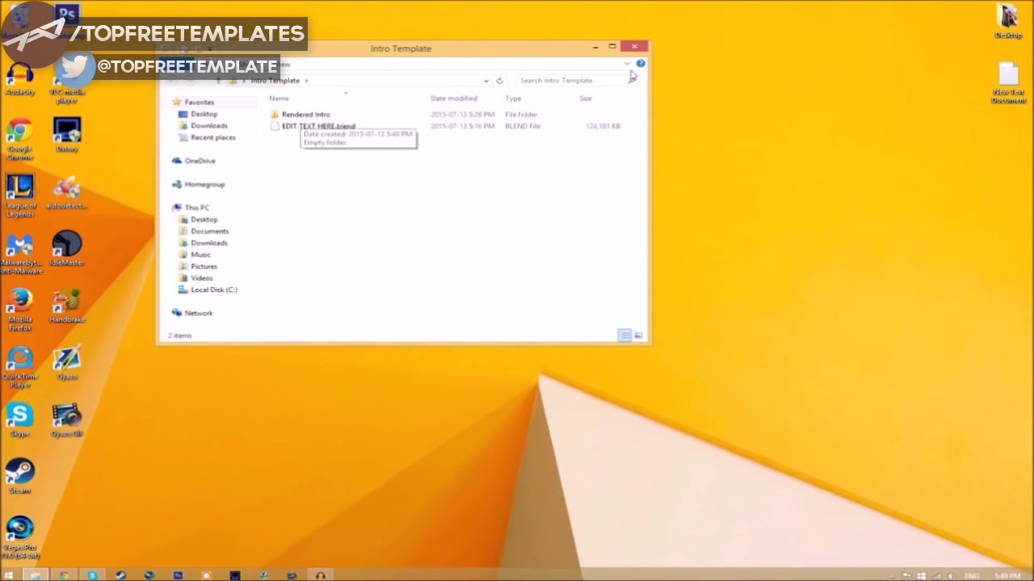
{"action": "left_click", "coordinate": [635, 47]}
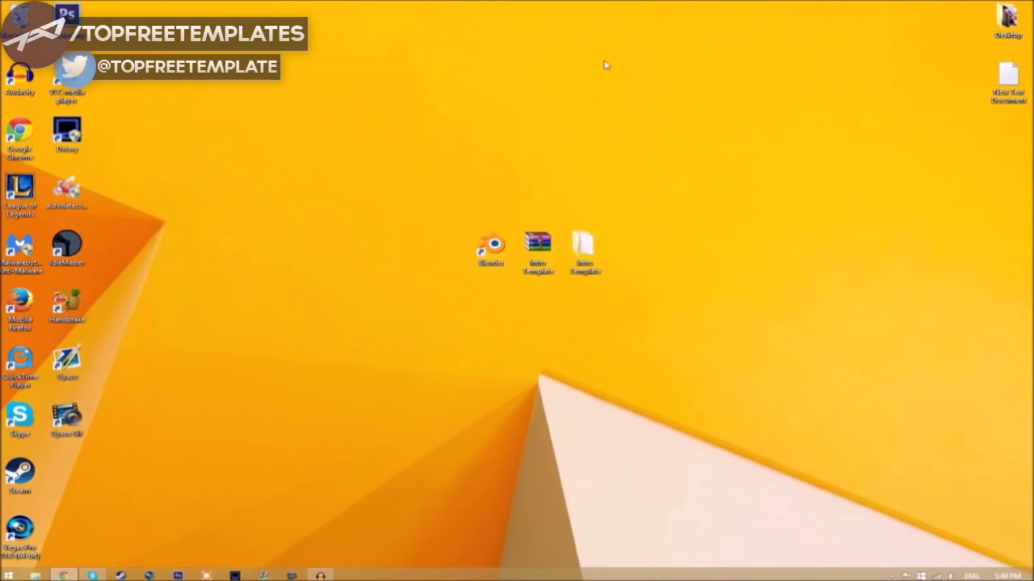
- Launch Blender and open EDIT TEXT HERE.blend from the Intro Template folder
{"action": "double_click", "coordinate": [503, 253]}
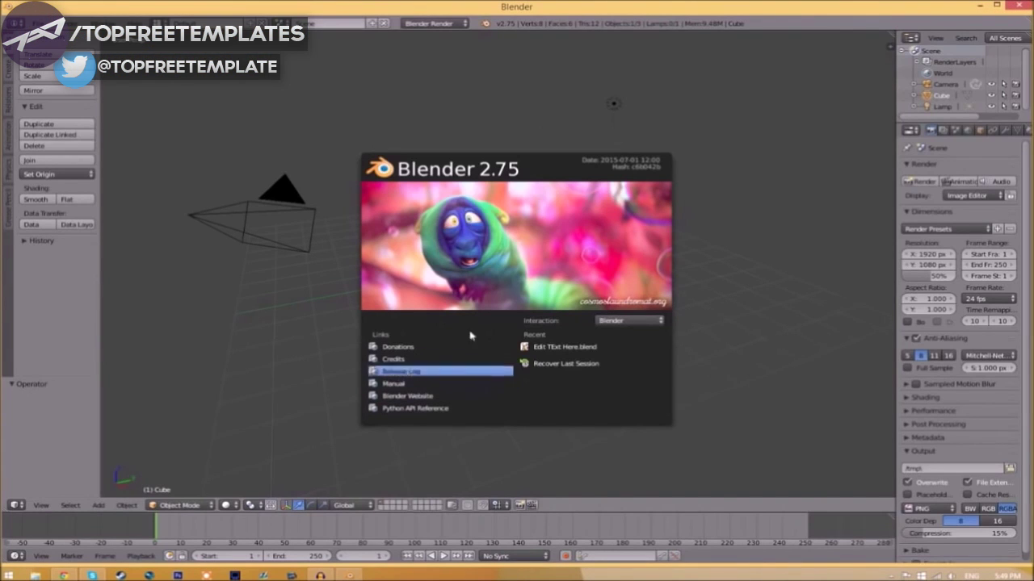
{"action": "left_click", "coordinate": [173, 10]}
{"action": "left_click", "coordinate": [38, 24]}
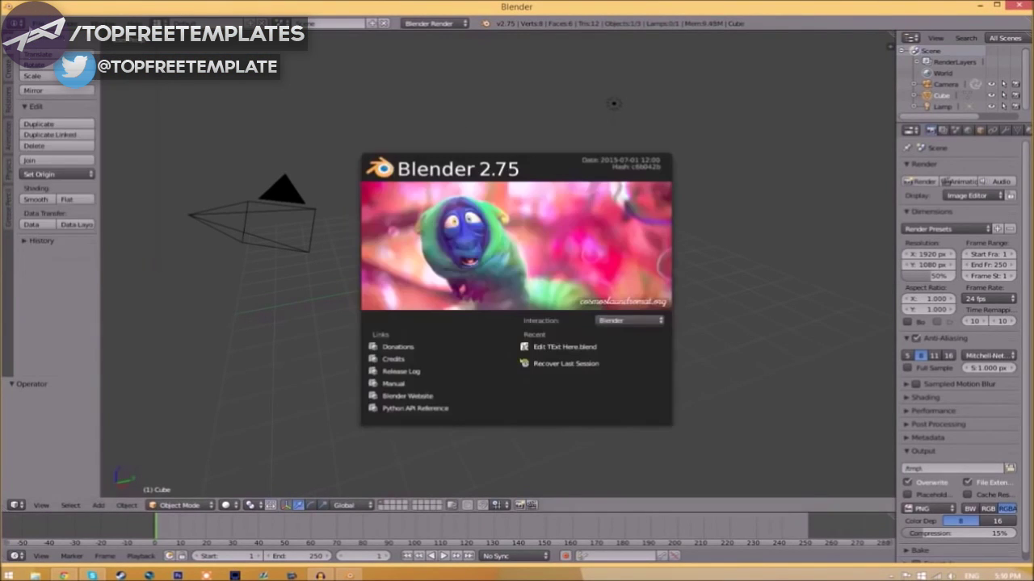
{"action": "left_click", "coordinate": [54, 48]}
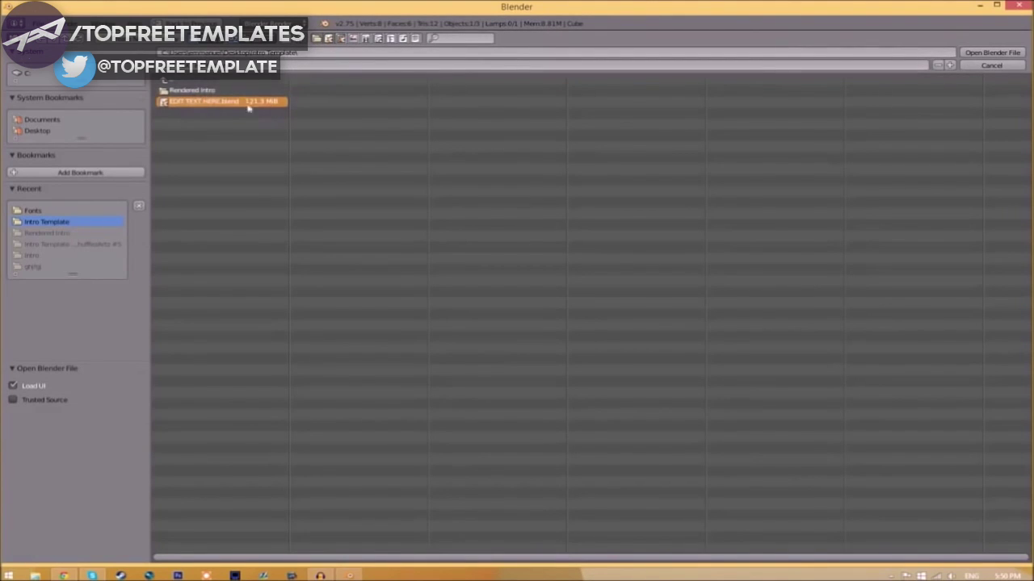
{"action": "left_click", "coordinate": [1000, 54]}
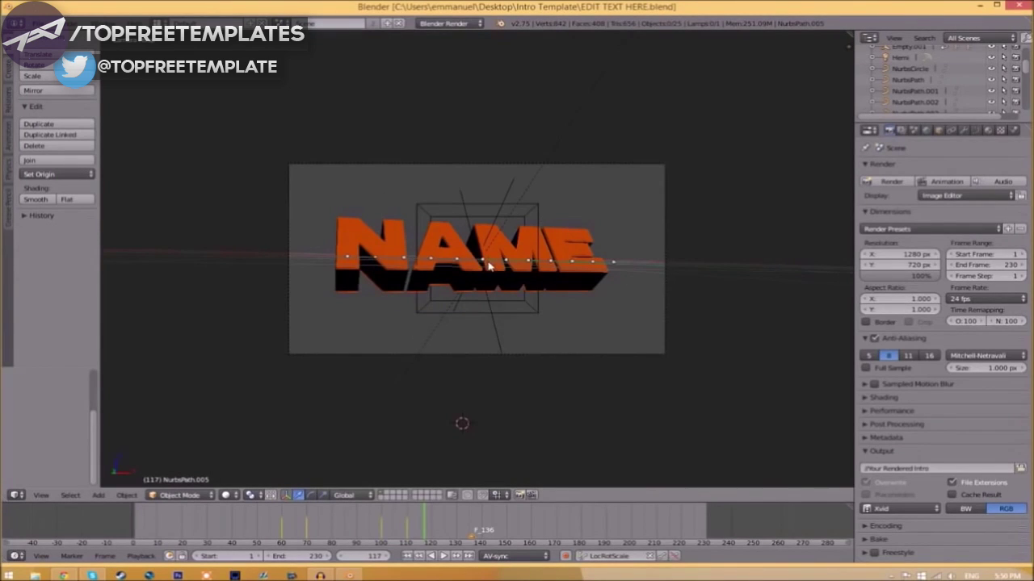
- Edit the orange Text and black Text.001 objects so each reads TFT instead of NAME
{"action": "right_click", "coordinate": [496, 267]}
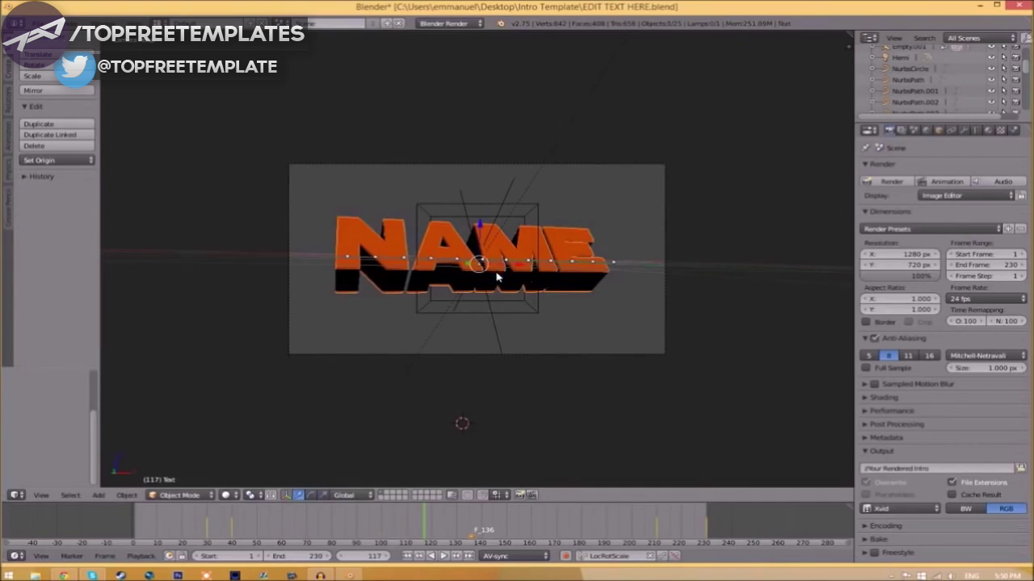
{"action": "key", "text": "Tab"}
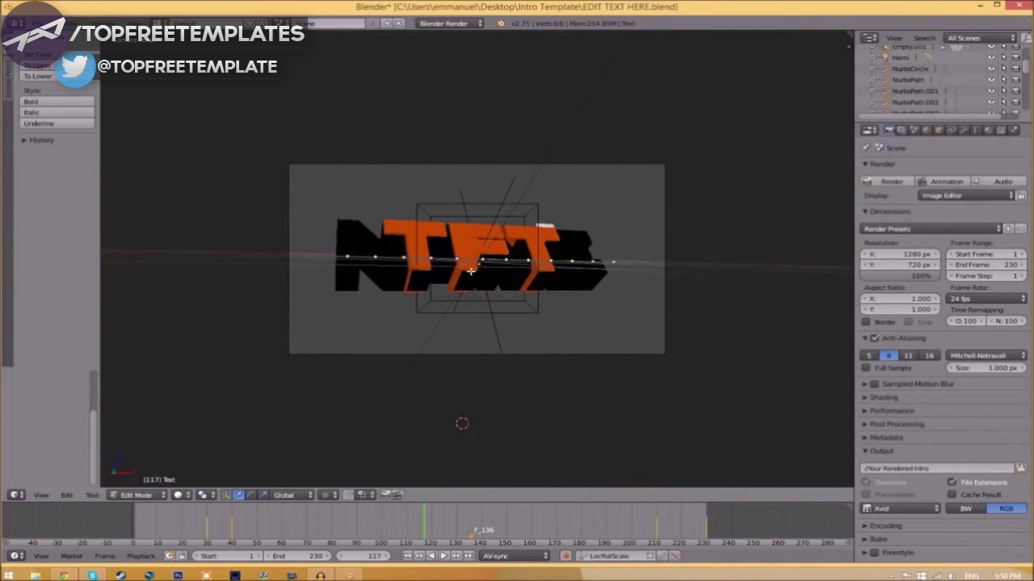
{"action": "key", "text": "Tab"}
{"action": "right_click", "coordinate": [573, 252]}
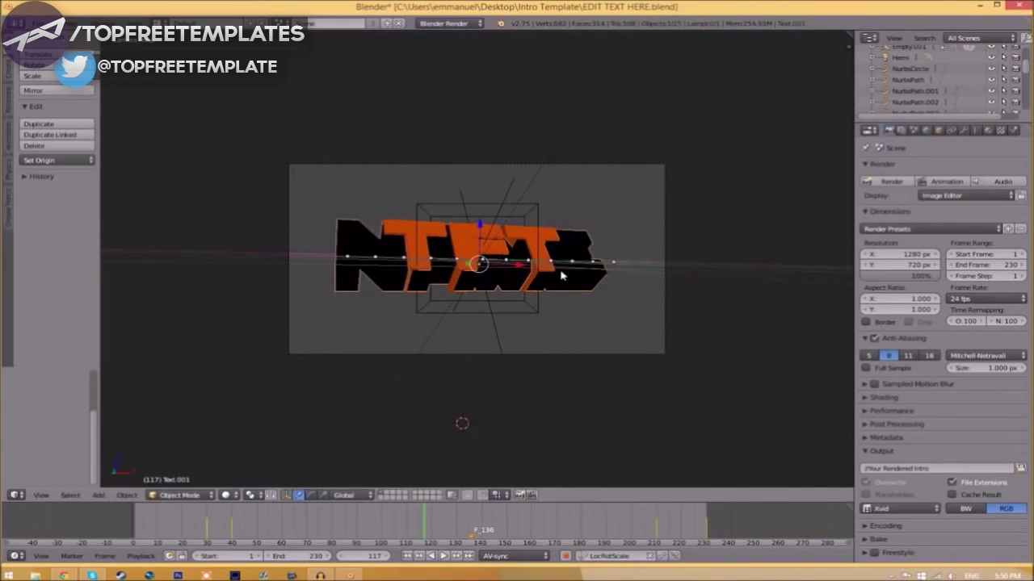
{"action": "key", "text": "Tab"}
{"action": "key", "text": "BackSpace"}
{"action": "key", "text": "BackSpace"}
{"action": "key", "text": "BackSpace"}
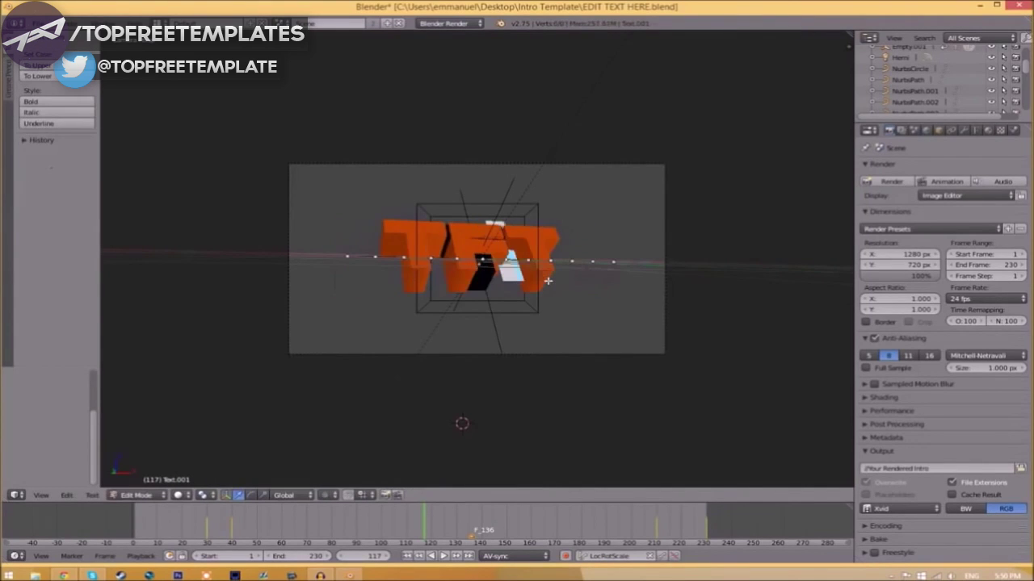
{"action": "key", "text": "BackSpace"}
{"action": "key", "text": "Tab"}
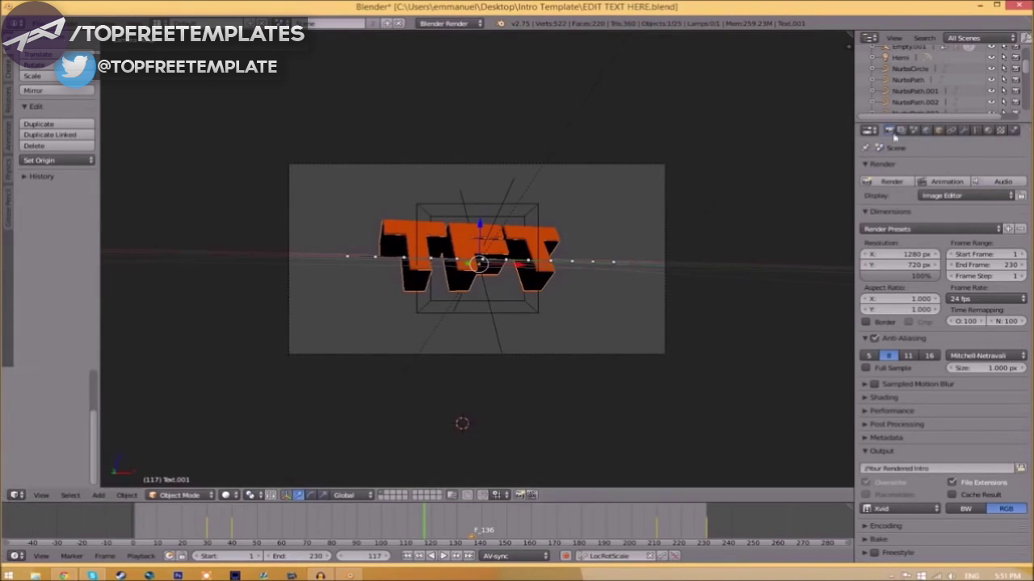
{"action": "left_click", "coordinate": [975, 130]}
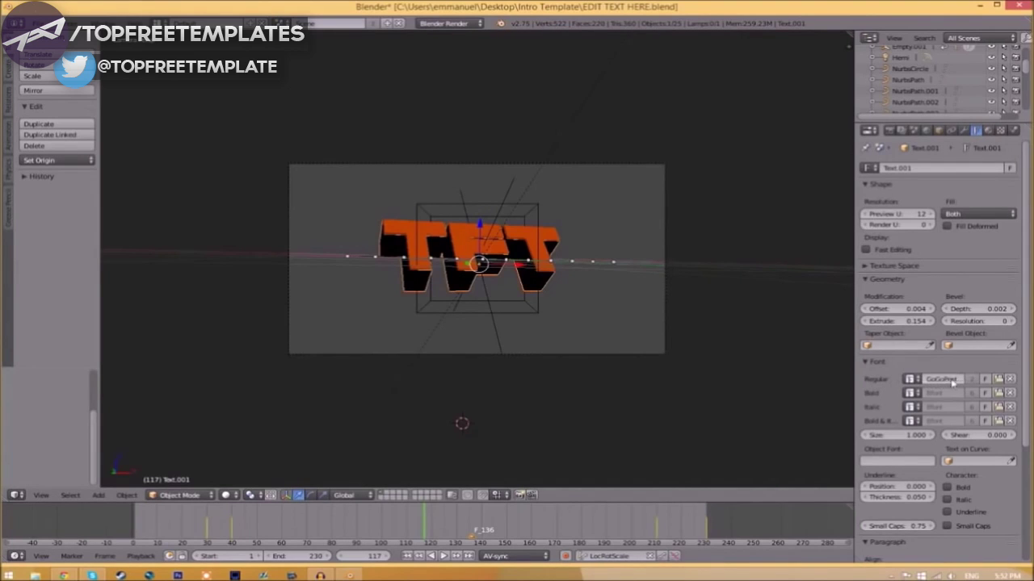
- Load Space Comics.ttf from C:\Windows\Fonts as the font for Text.001
{"action": "left_click", "coordinate": [998, 379]}
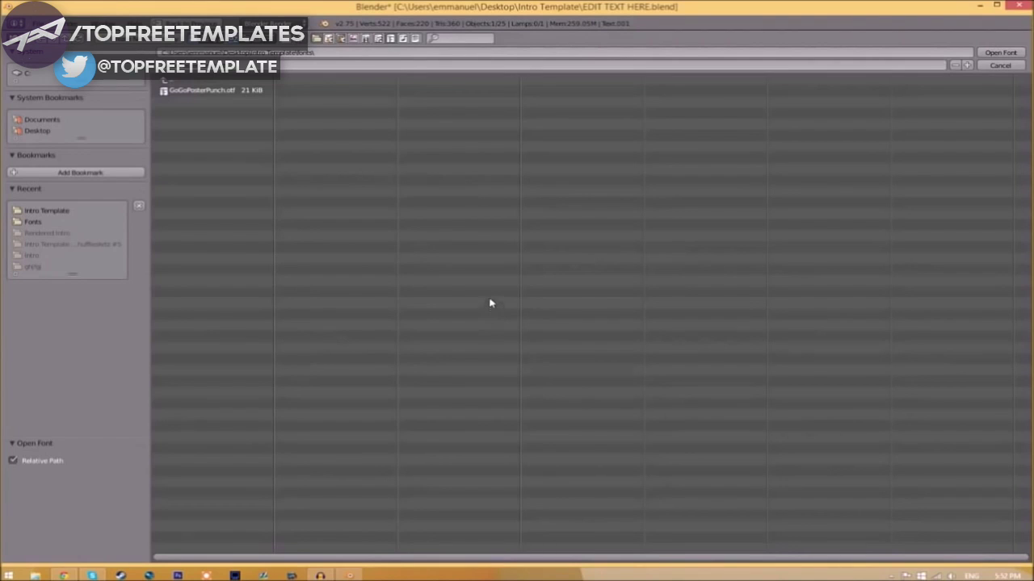
{"action": "left_click", "coordinate": [27, 75]}
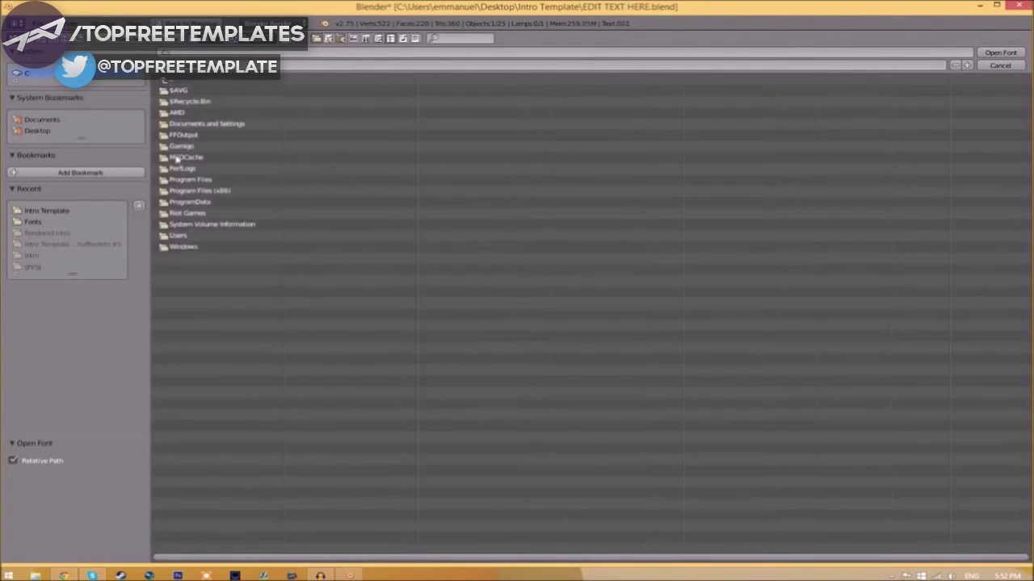
{"action": "left_click", "coordinate": [196, 246]}
{"action": "left_click", "coordinate": [179, 302]}
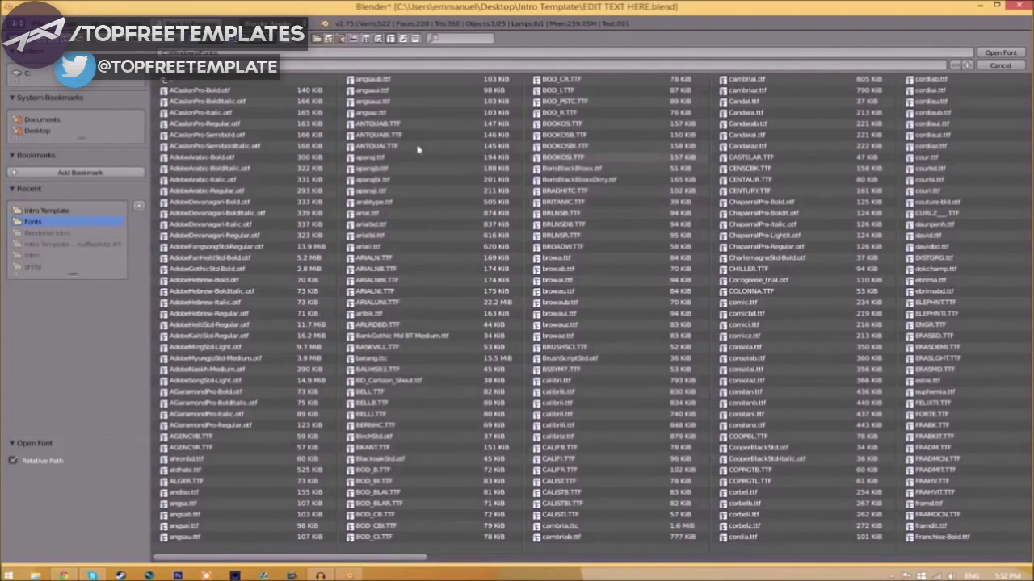
{"action": "left_click_drag", "start_coordinate": [279, 557], "coordinate": [914, 549]}
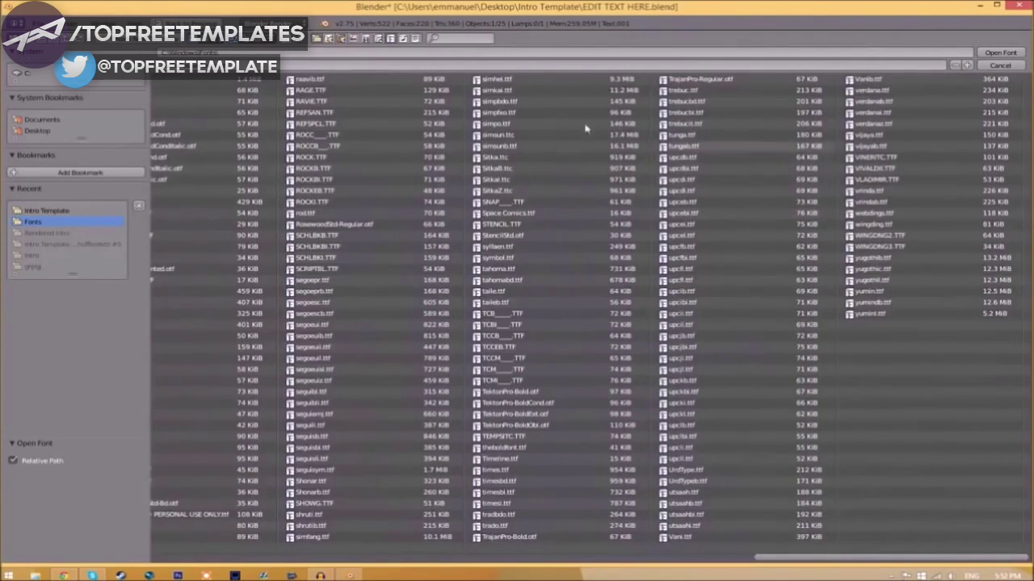
{"action": "left_click", "coordinate": [533, 214]}
{"action": "double_click", "coordinate": [533, 214]}
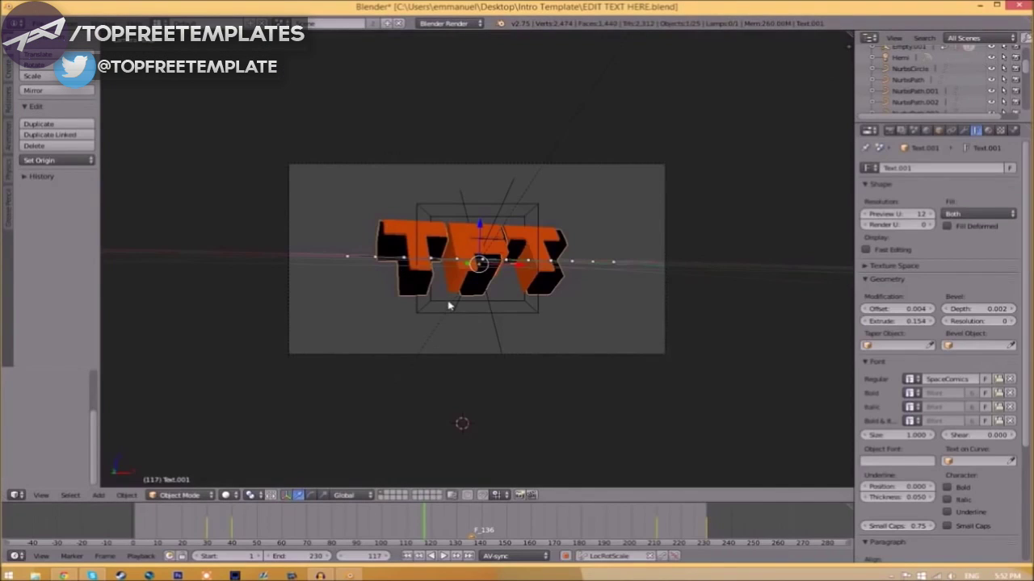
- Give the Text object the Space Comics.ttf font from Windows\Fonts as well
{"action": "right_click", "coordinate": [463, 252]}
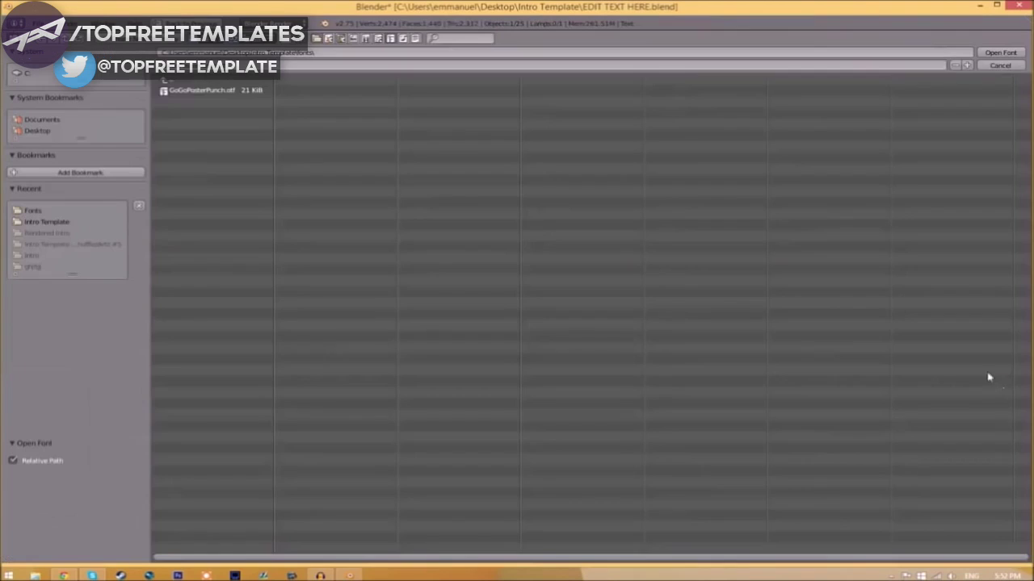
{"action": "left_click", "coordinate": [997, 380]}
{"action": "left_click", "coordinate": [28, 74]}
{"action": "left_click", "coordinate": [182, 246]}
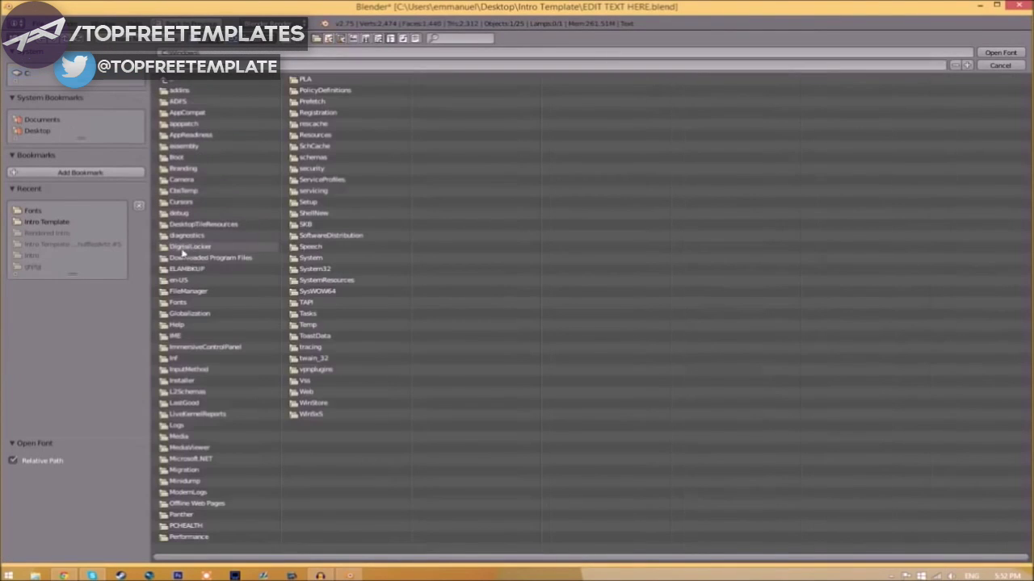
{"action": "left_click", "coordinate": [178, 302]}
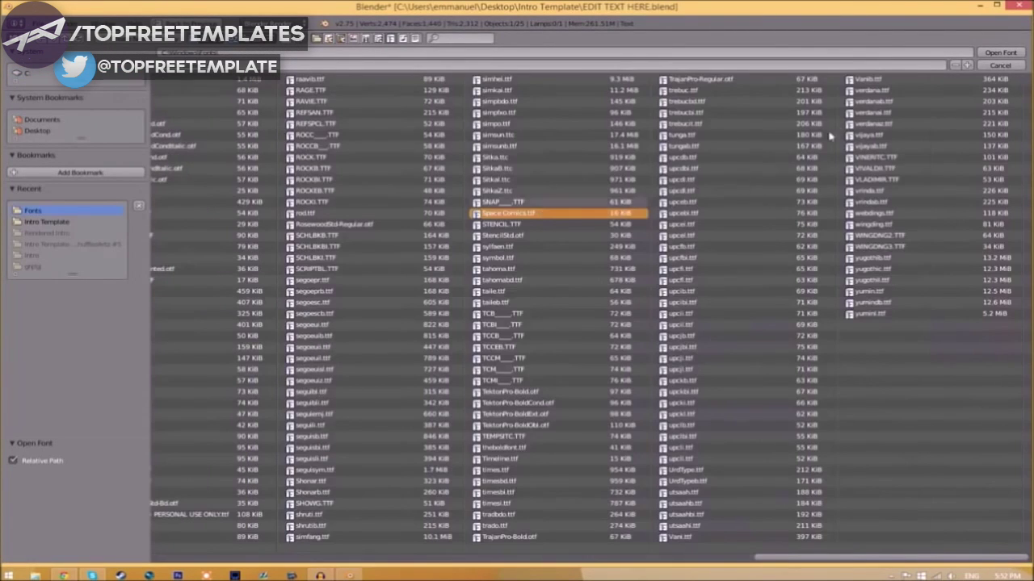
{"action": "left_click", "coordinate": [1000, 52]}
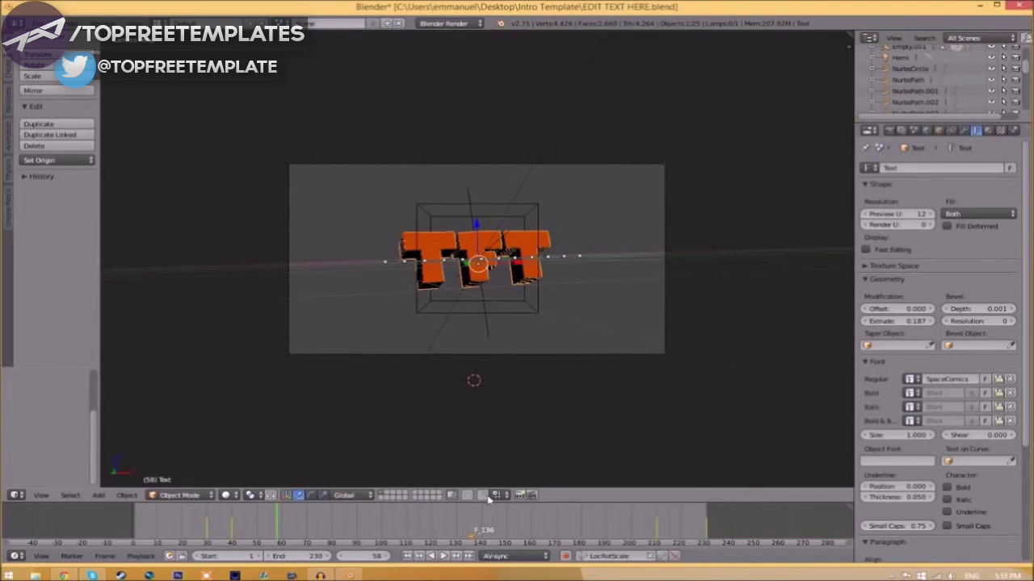
- In Render properties, choose MPEG output and set the Encoding format to MPEG-4
{"action": "left_click", "coordinate": [889, 130]}
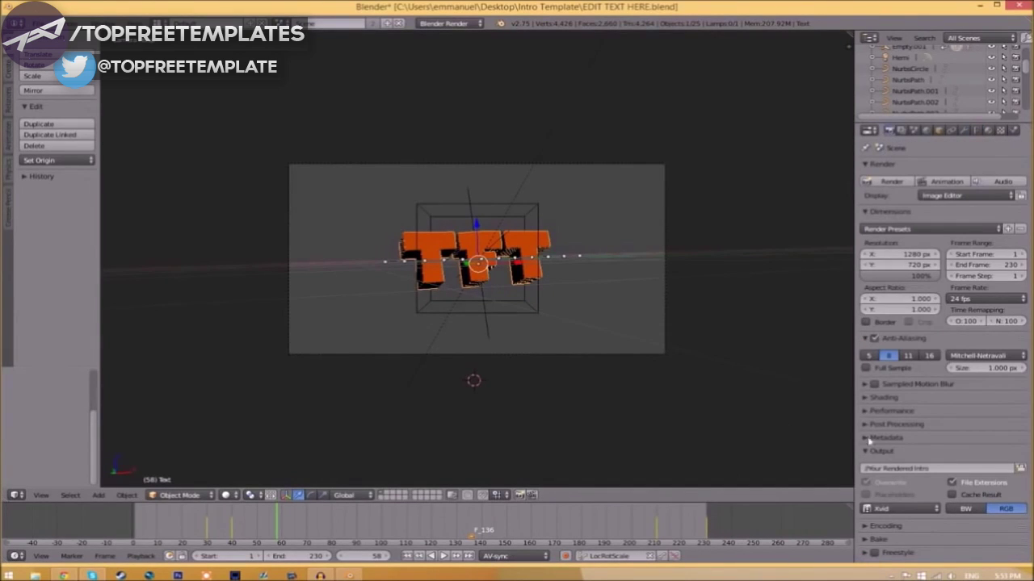
{"action": "left_click", "coordinate": [895, 509]}
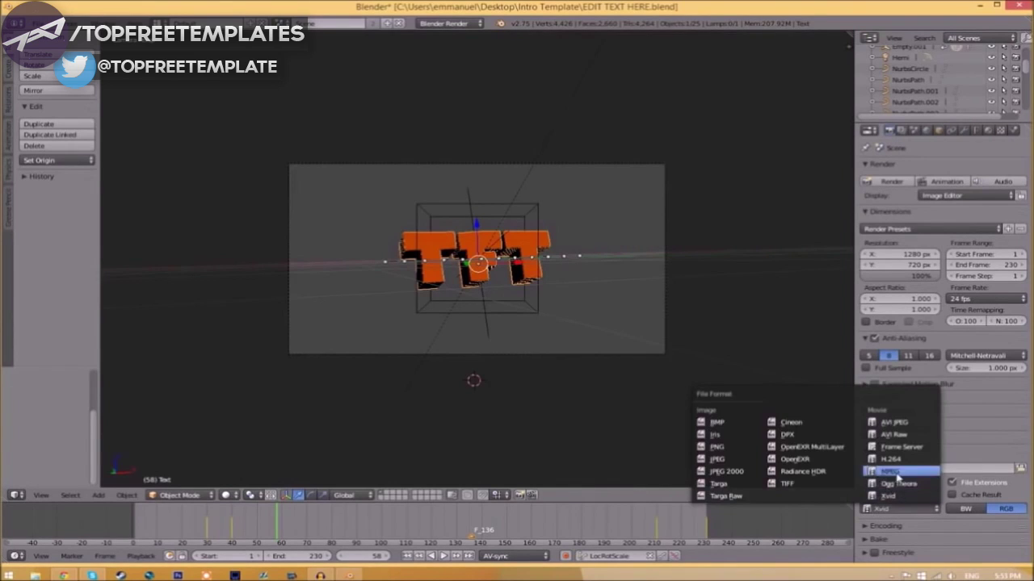
{"action": "left_click", "coordinate": [898, 483]}
{"action": "left_click", "coordinate": [874, 529]}
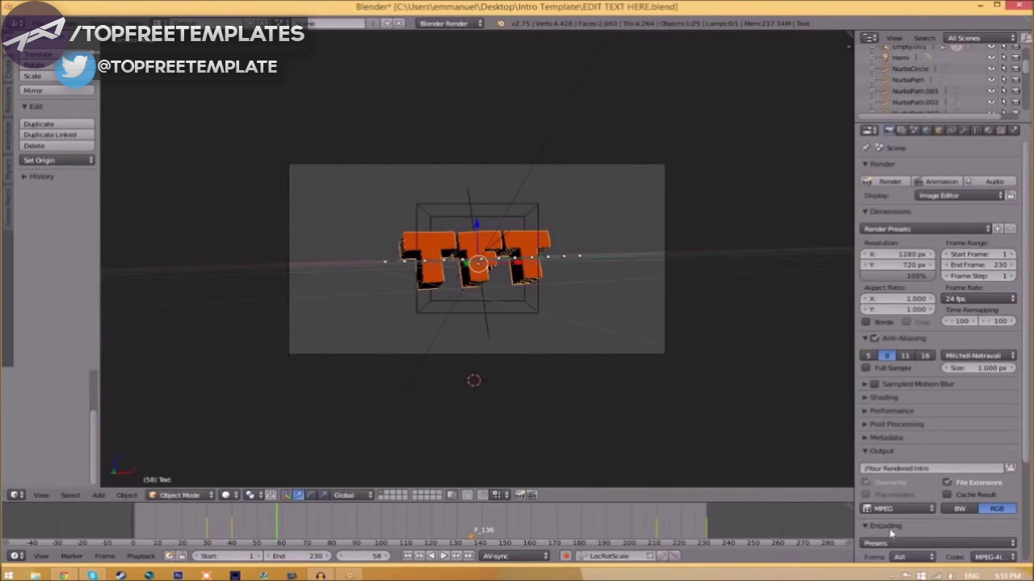
{"action": "scroll", "coordinate": [1025, 450], "scroll_direction": "down", "scroll_amount": 3}
{"action": "scroll", "coordinate": [1009, 444], "scroll_direction": "down", "scroll_amount": 2}
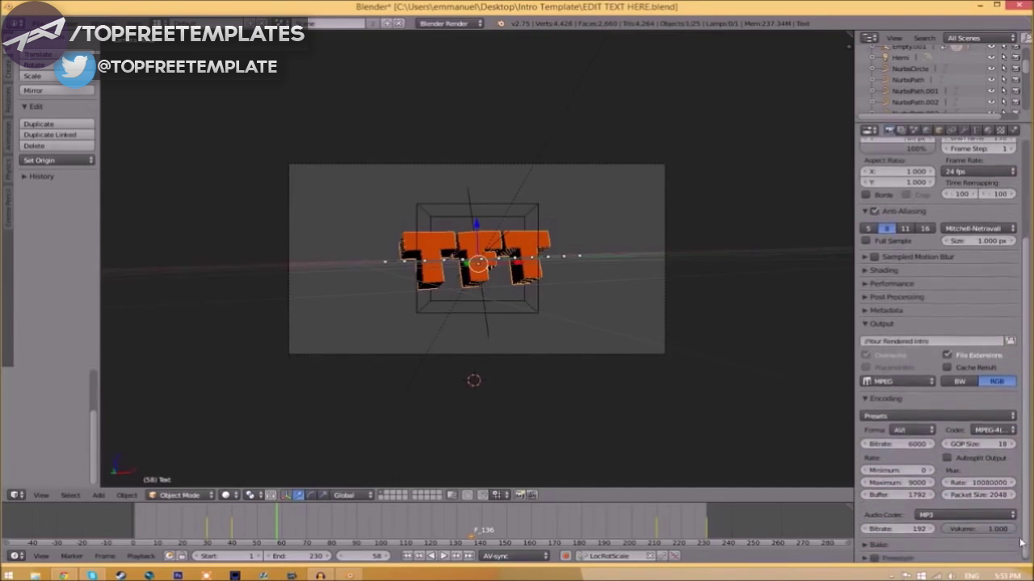
{"action": "left_click", "coordinate": [914, 429]}
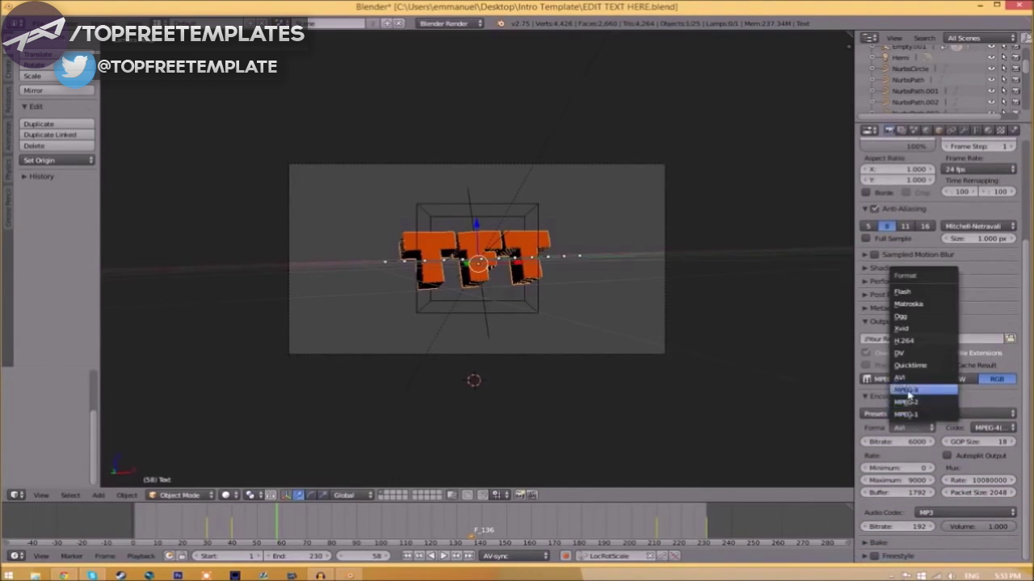
{"action": "left_click", "coordinate": [909, 397]}
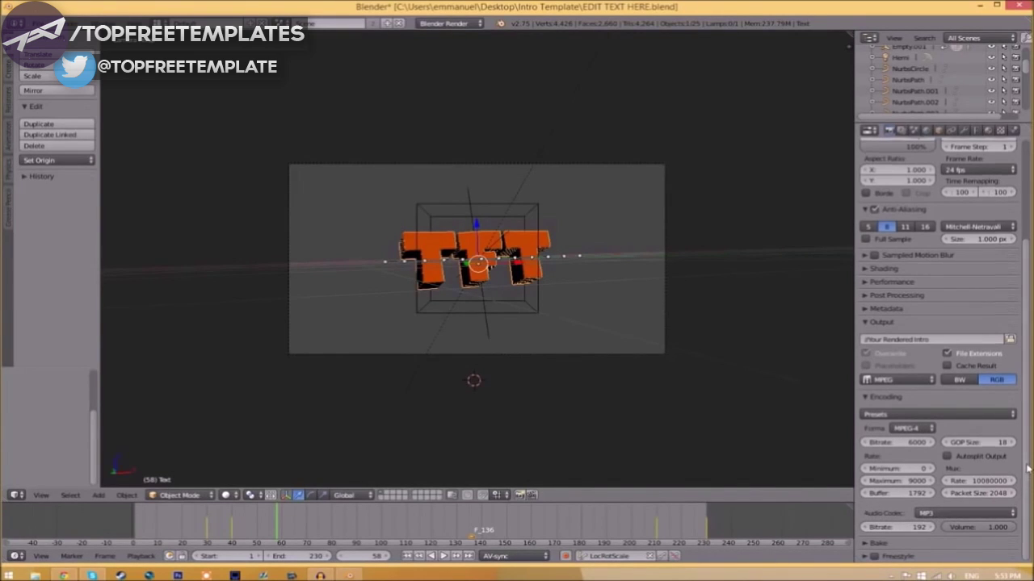
{"action": "scroll", "coordinate": [861, 466], "scroll_direction": "up", "scroll_amount": 4}
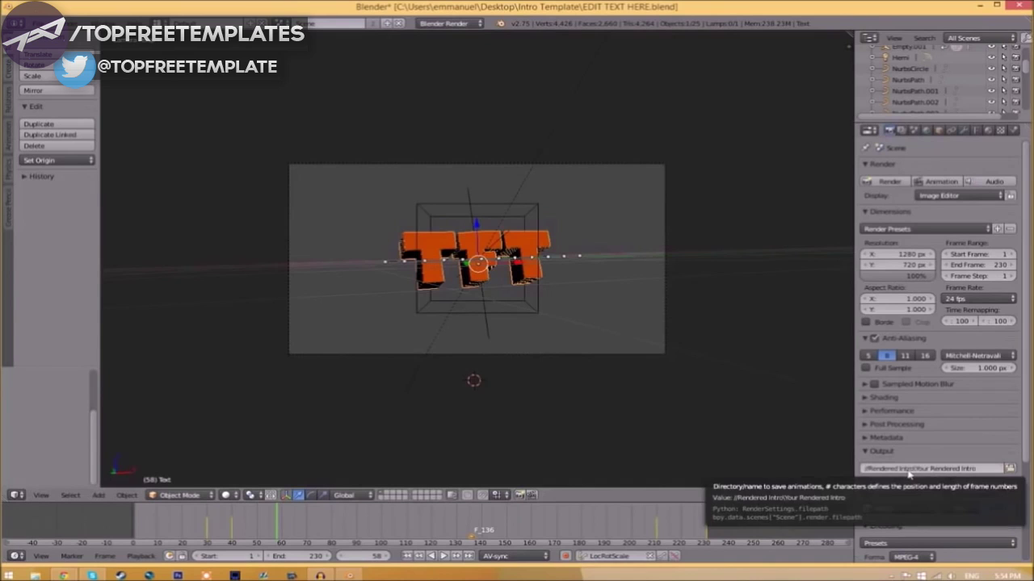
- Set the output path to INTRO TEMPLATE inside Intro Template's Rendered Intro folder
{"action": "left_click", "coordinate": [1010, 469]}
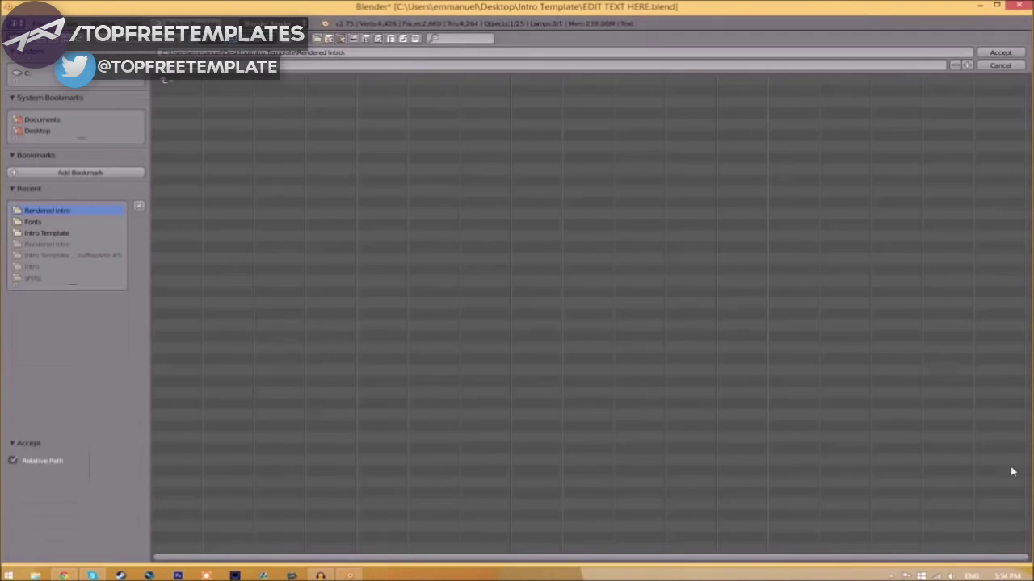
{"action": "key", "text": "BackSpace"}
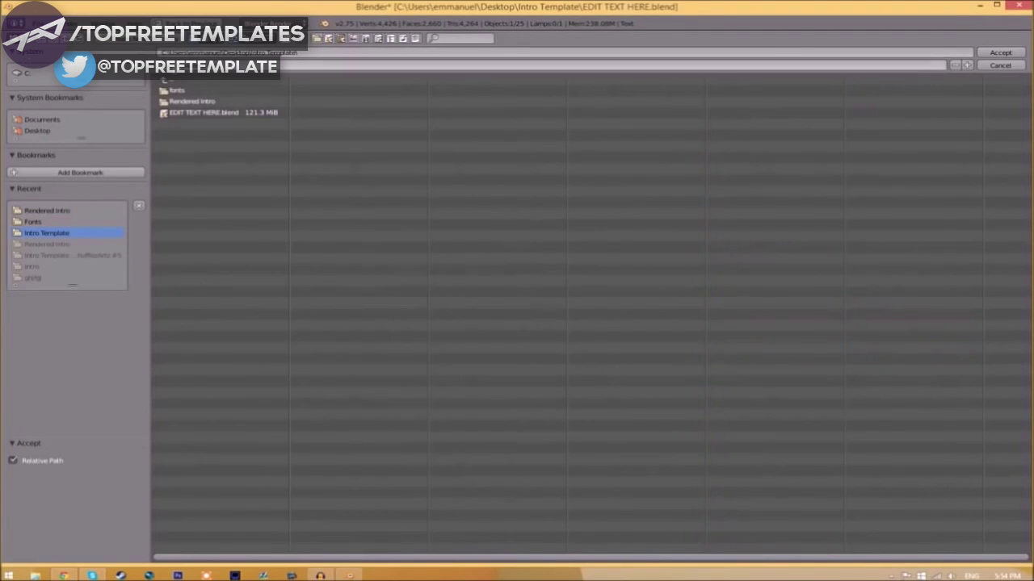
{"action": "left_click", "coordinate": [193, 104]}
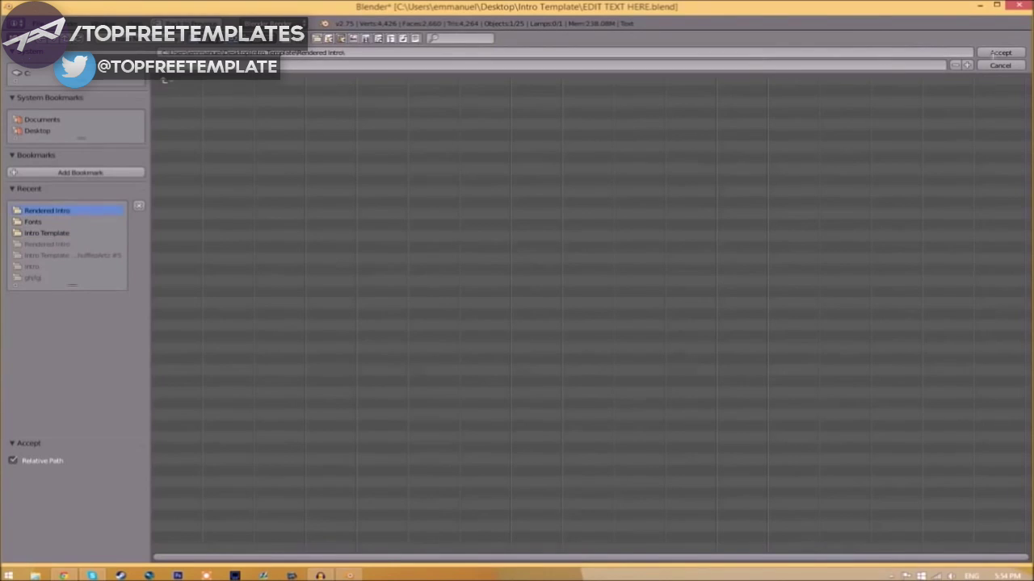
{"action": "left_click", "coordinate": [1001, 54]}
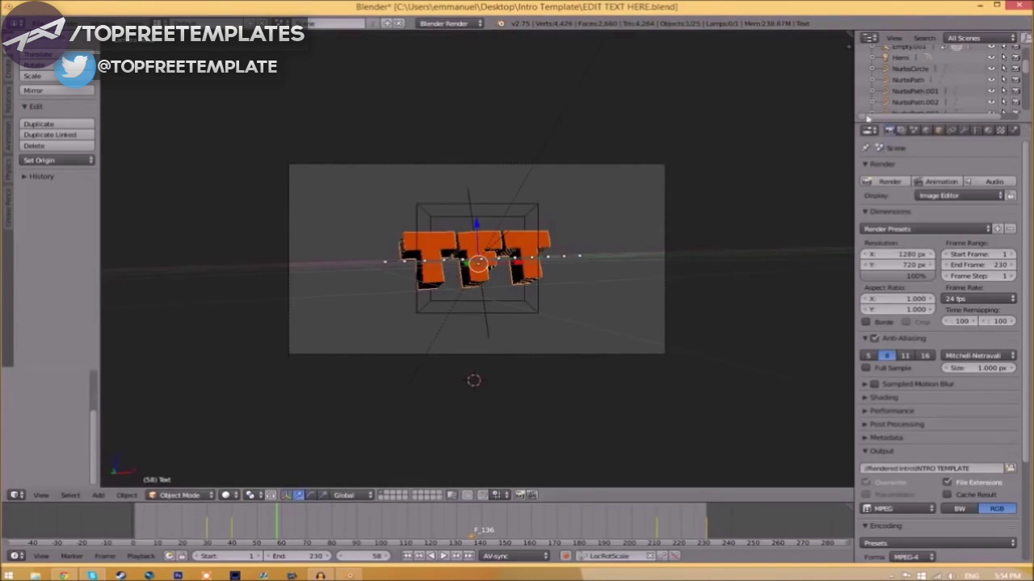
{"action": "left_click", "coordinate": [1009, 469]}
- Reconfirm the Rendered Intro output folder and start Render Animation
{"action": "left_click", "coordinate": [1008, 55]}
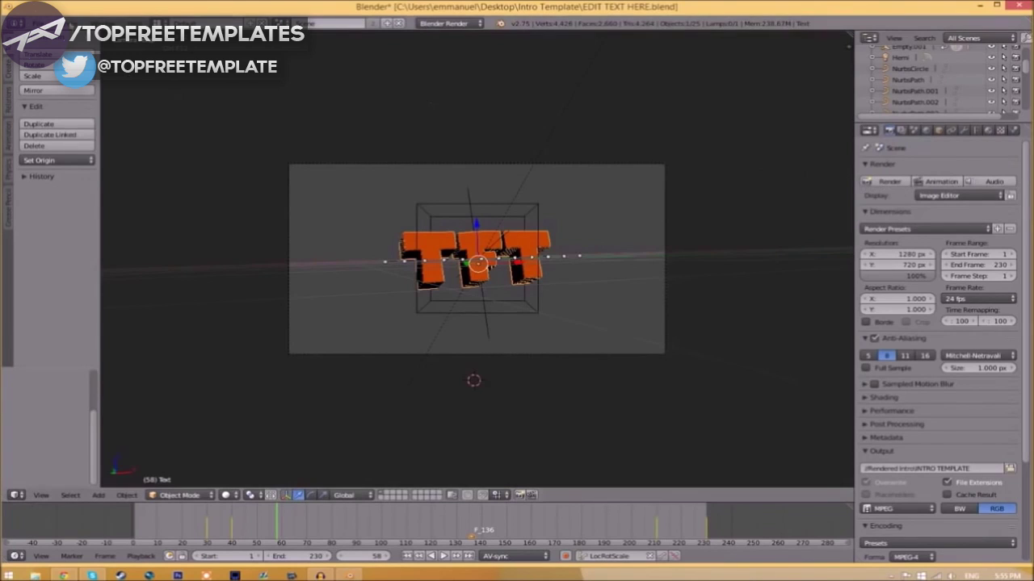
{"action": "left_click", "coordinate": [65, 22]}
{"action": "left_click", "coordinate": [73, 49]}
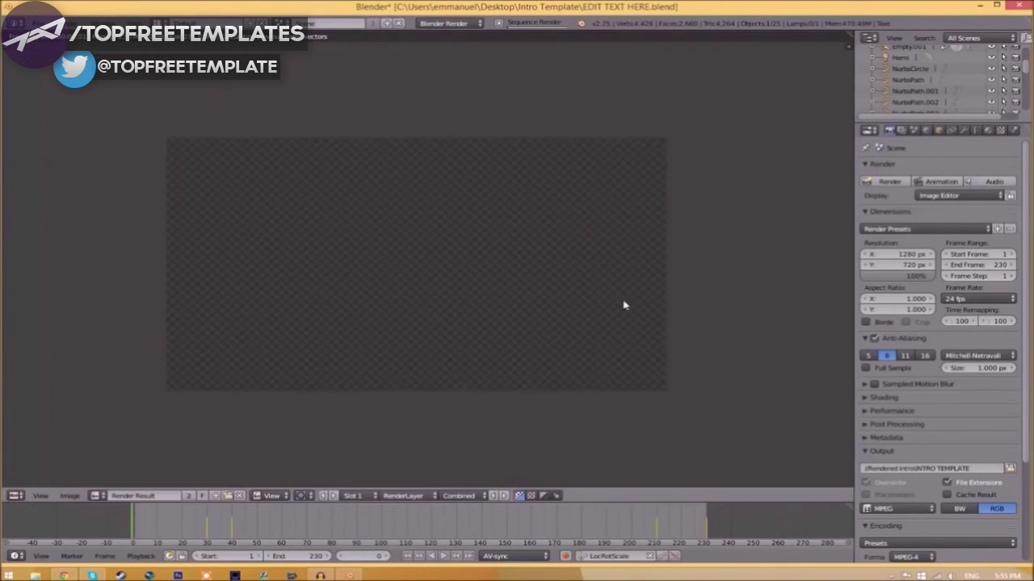